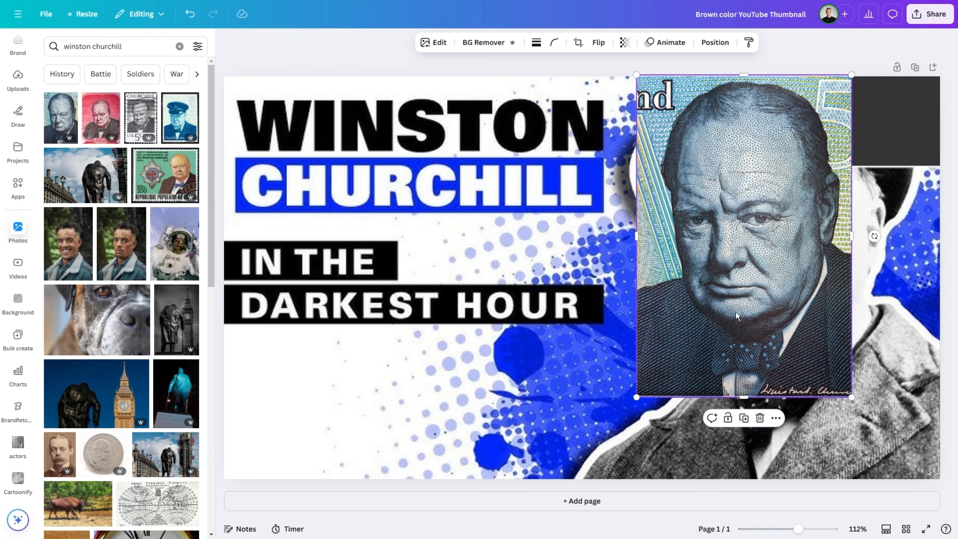
# Enlarge the Winston Churchill portrait and position it to fill the right part of the thumbnail.
pyautogui.moveTo(852, 398); pyautogui.dragTo(956, 465)
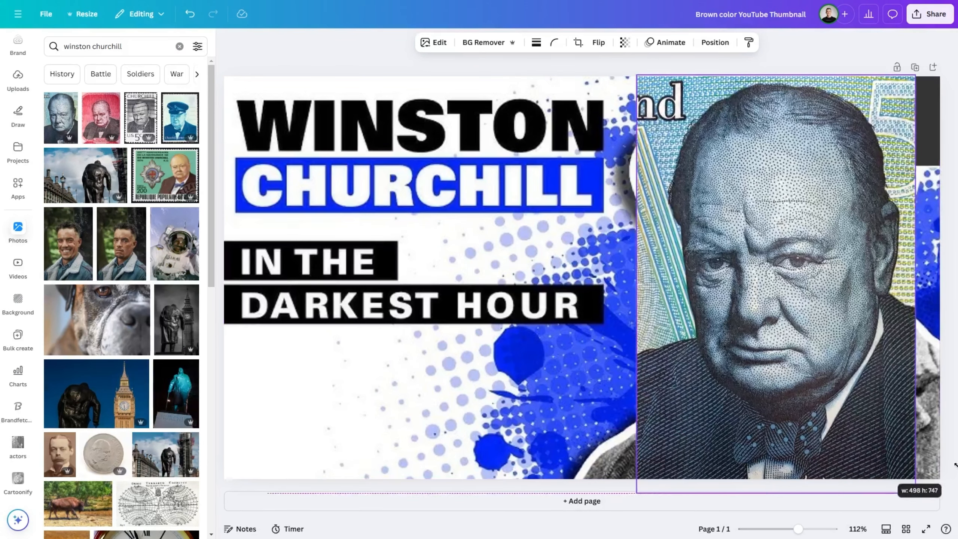
pyautogui.moveTo(815, 369); pyautogui.dragTo(839, 369)
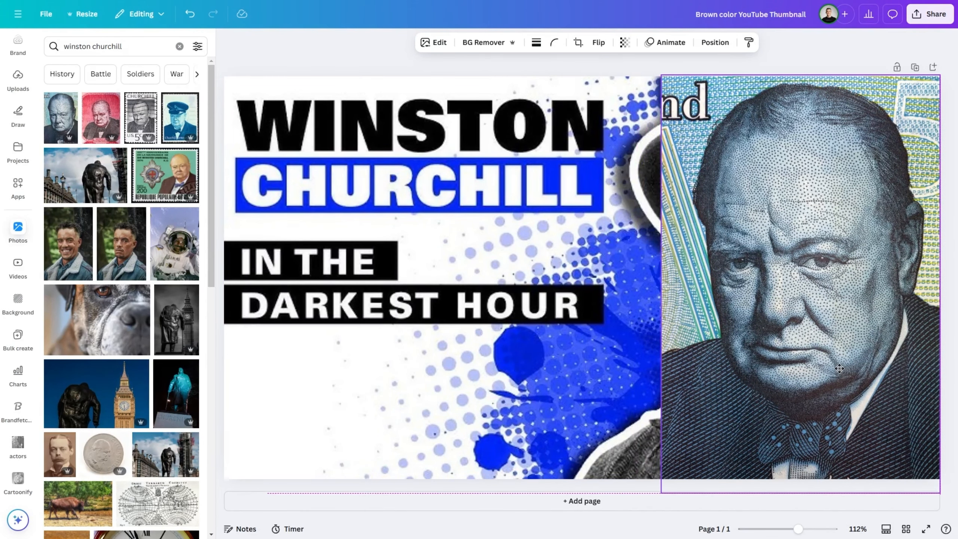
pyautogui.moveTo(662, 292); pyautogui.dragTo(618, 292)
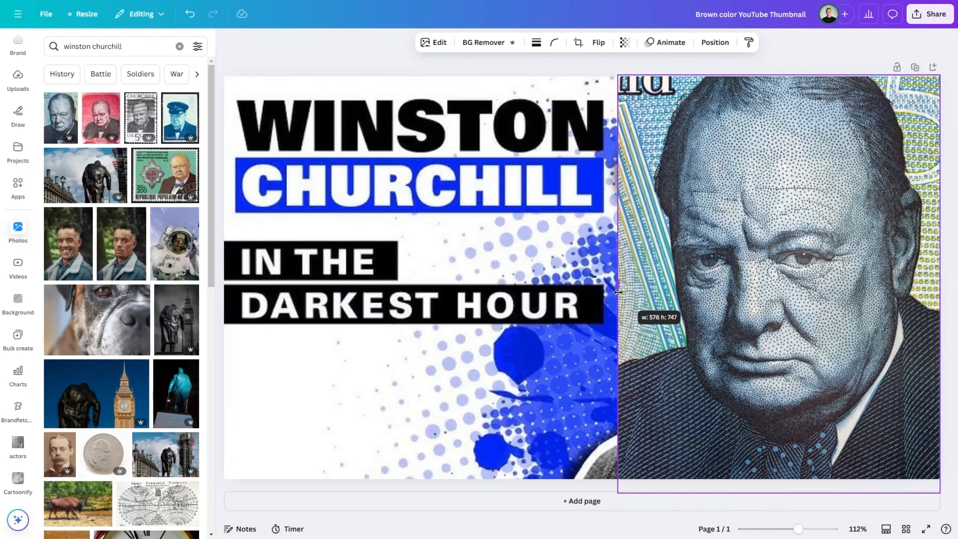
pyautogui.moveTo(618, 492); pyautogui.dragTo(591, 484)
pyautogui.click(509, 488)
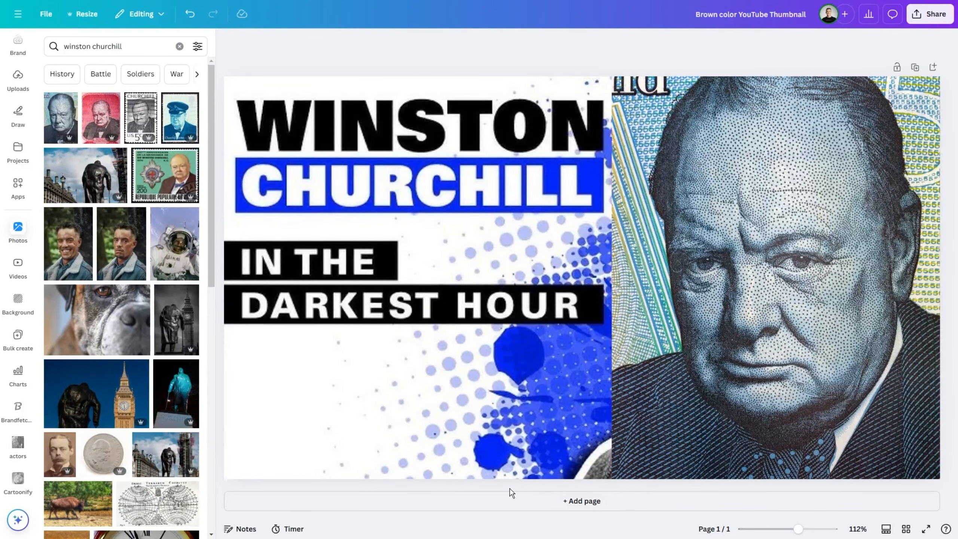
pyautogui.click(720, 363)
pyautogui.moveTo(720, 363); pyautogui.dragTo(723, 362)
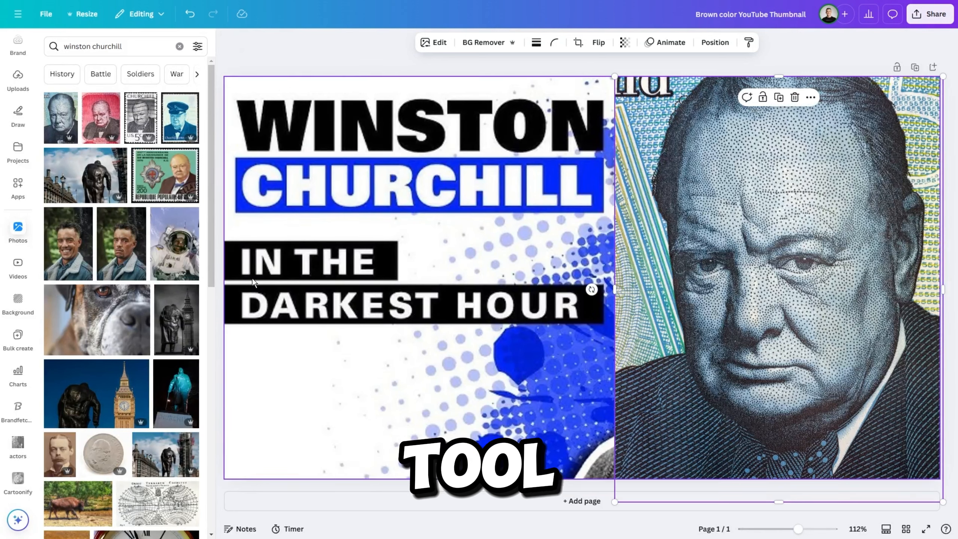
# Remove the original Winston Churchill design image from behind the portrait and browse the available backgrounds.
pyautogui.click(26, 311)
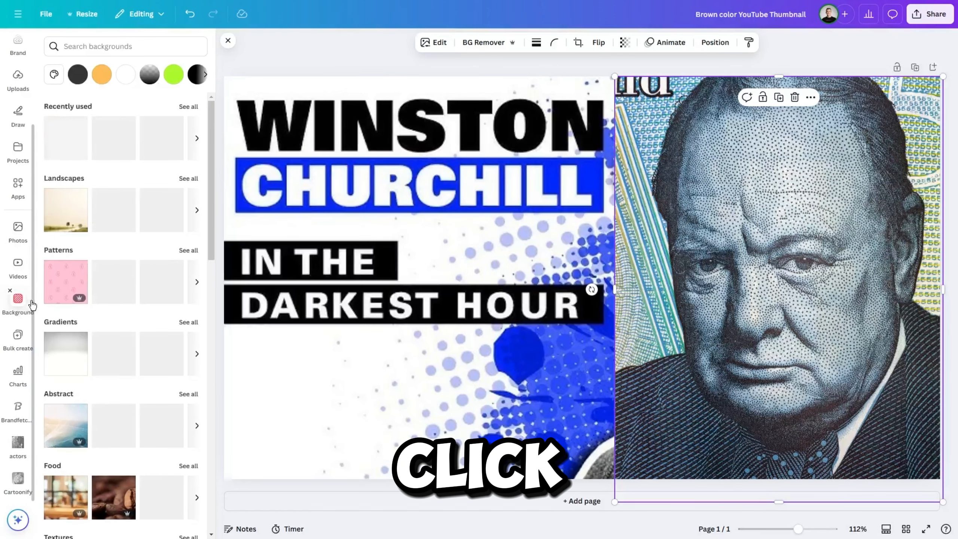
pyautogui.click(238, 240)
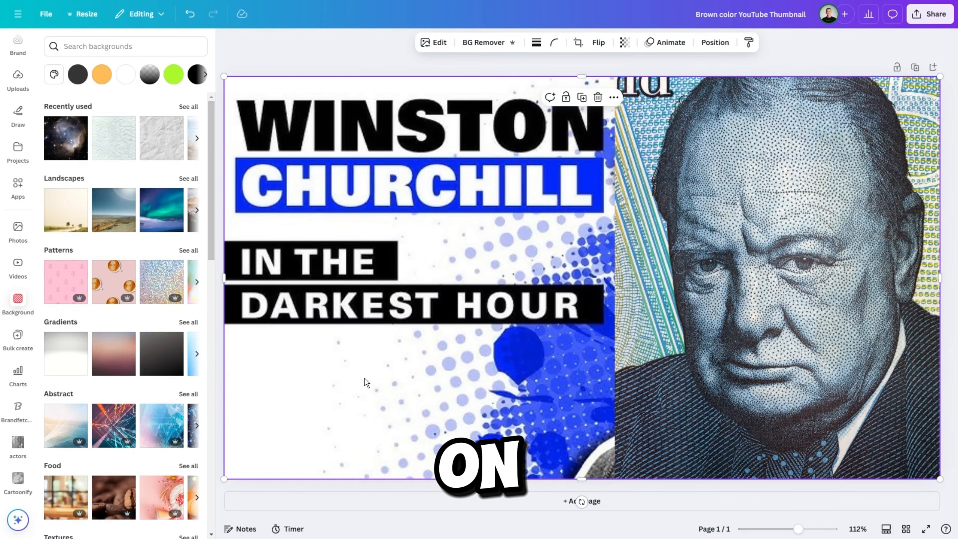
pyautogui.rightClick(365, 378)
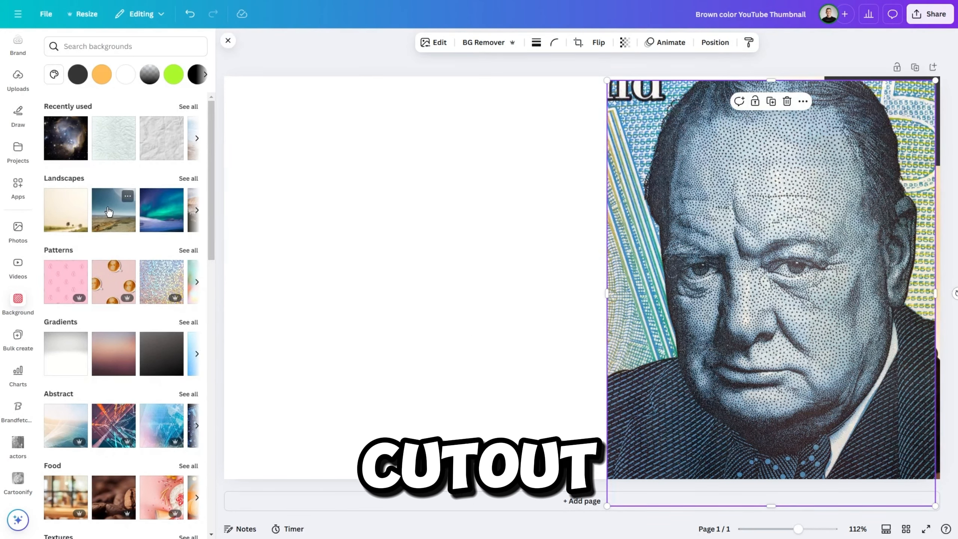
pyautogui.scroll(-3, 123, 245)
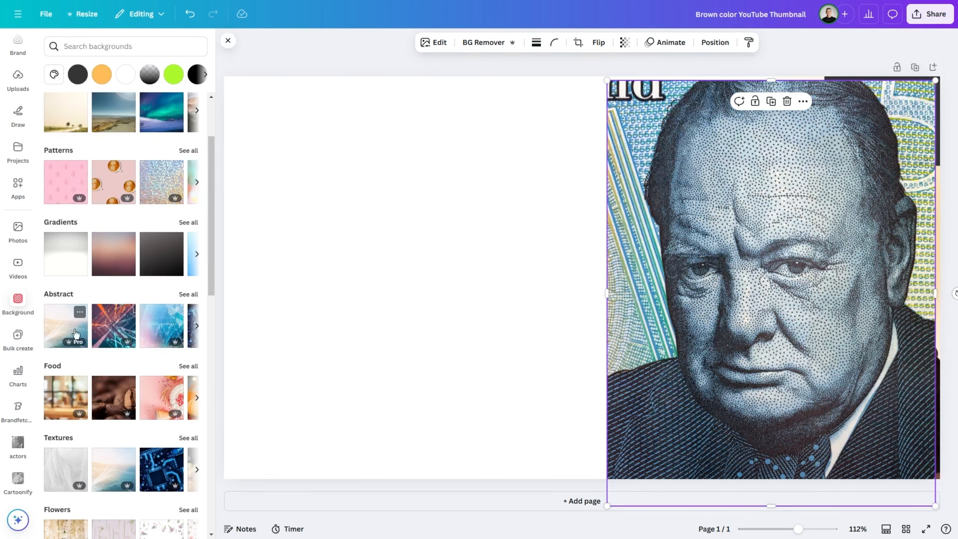
pyautogui.scroll(3, 15, 194)
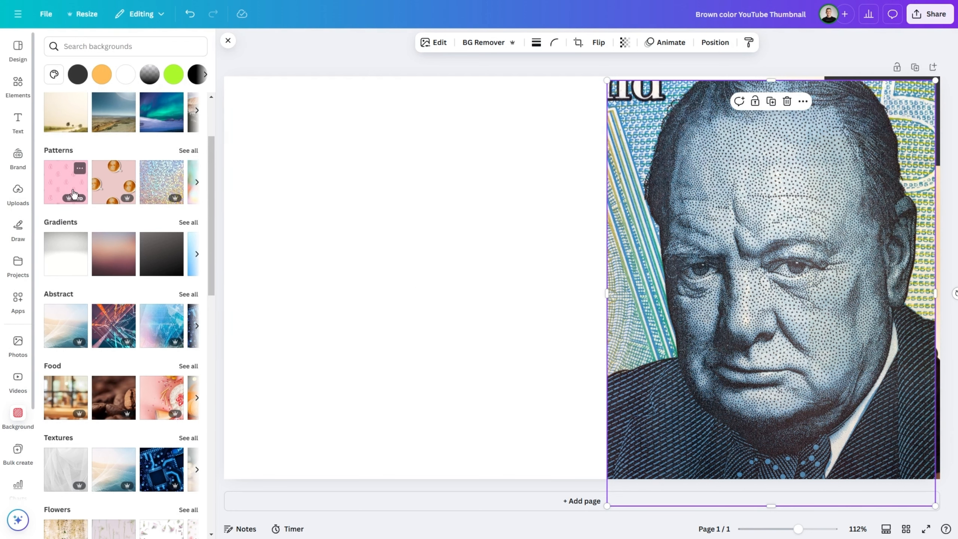
# Add a heading, resize it to font size 66 and place it near the top of the blank area beside the portrait.
pyautogui.click(15, 127)
pyautogui.click(152, 188)
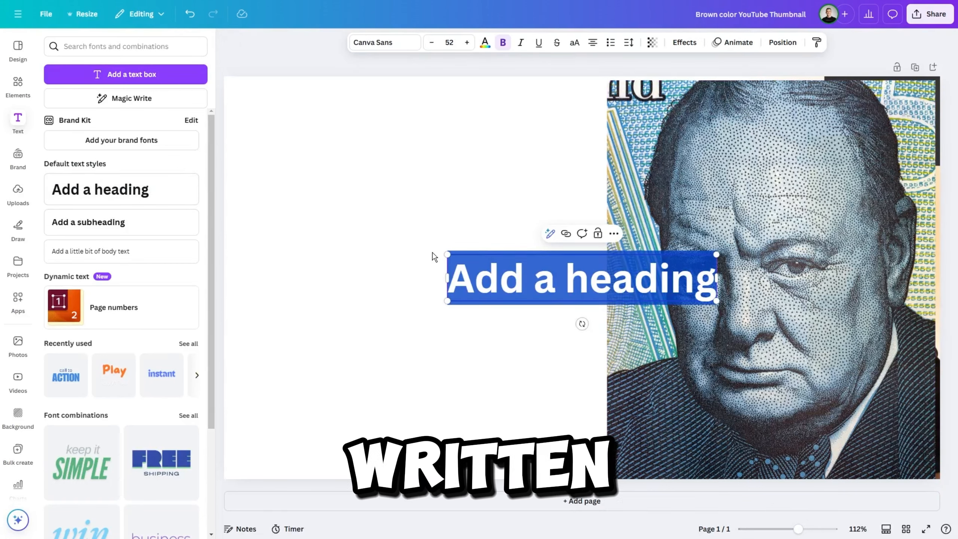
pyautogui.click(541, 306)
pyautogui.moveTo(541, 300); pyautogui.dragTo(379, 154)
pyautogui.moveTo(543, 164); pyautogui.dragTo(502, 144)
# Replace the heading text with "WW2" and add a second heading to the page.
pyautogui.doubleClick(503, 143)
pyautogui.write('WW')
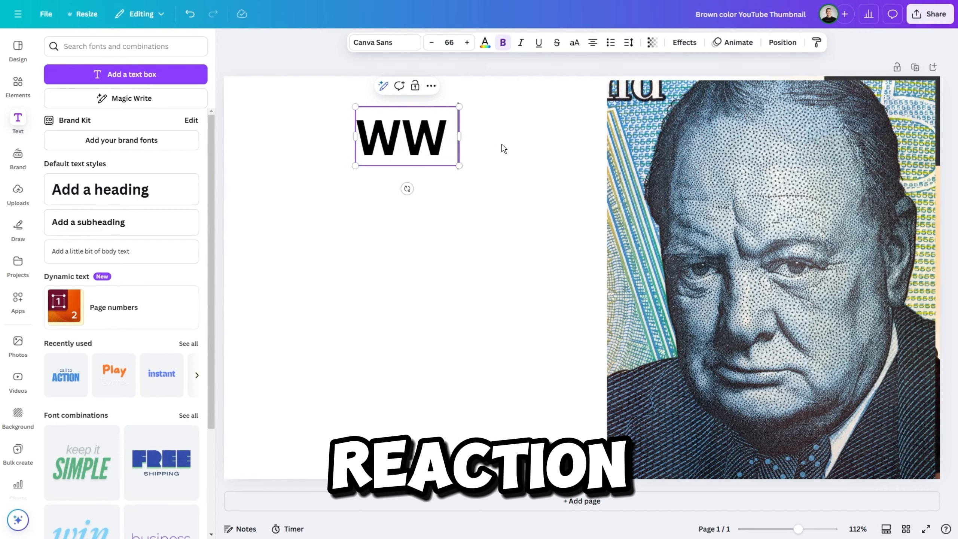
pyautogui.write(' 2')
pyautogui.press('BackSpace')
pyautogui.press('BackSpace')
pyautogui.write('2')
pyautogui.click(483, 236)
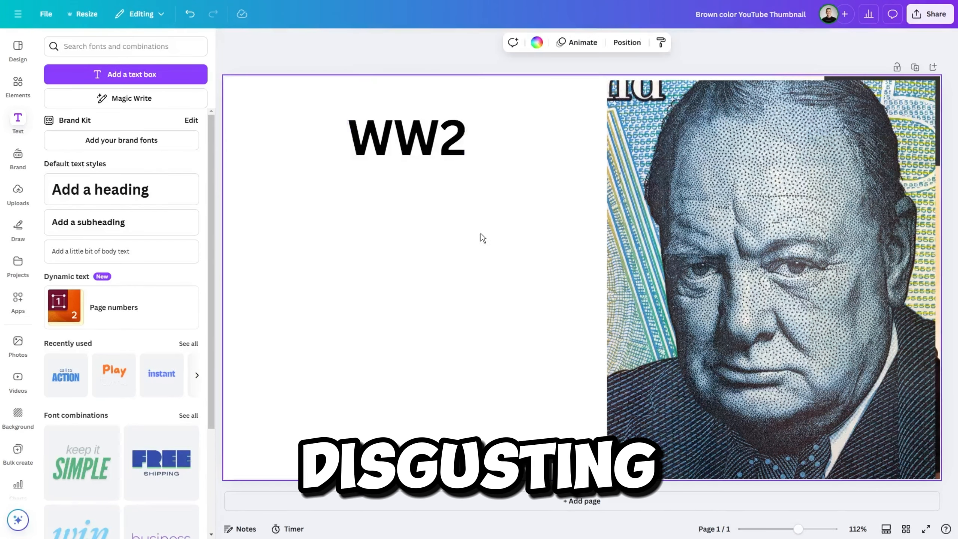
pyautogui.click(105, 188)
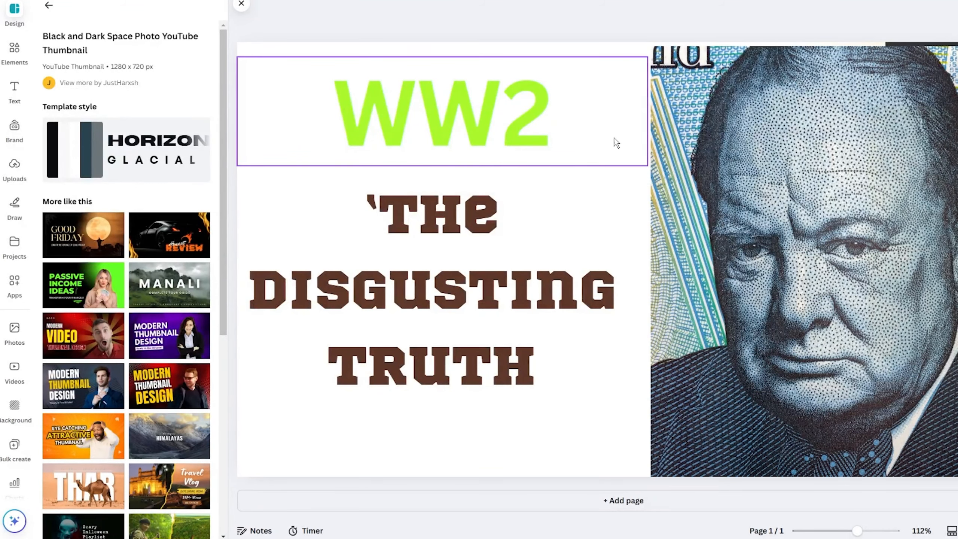
# Shift the portrait slightly toward the text and recentre the WW2 and 'The Disgusting Truth' texts in the white area.
pyautogui.moveTo(780, 158); pyautogui.dragTo(753, 152)
pyautogui.moveTo(954, 272); pyautogui.dragTo(957, 272)
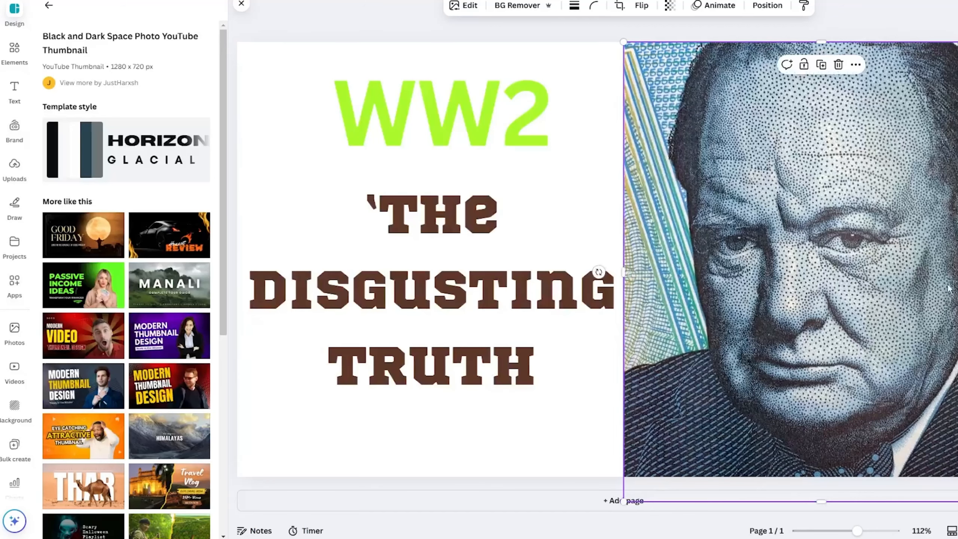
pyautogui.click(463, 227)
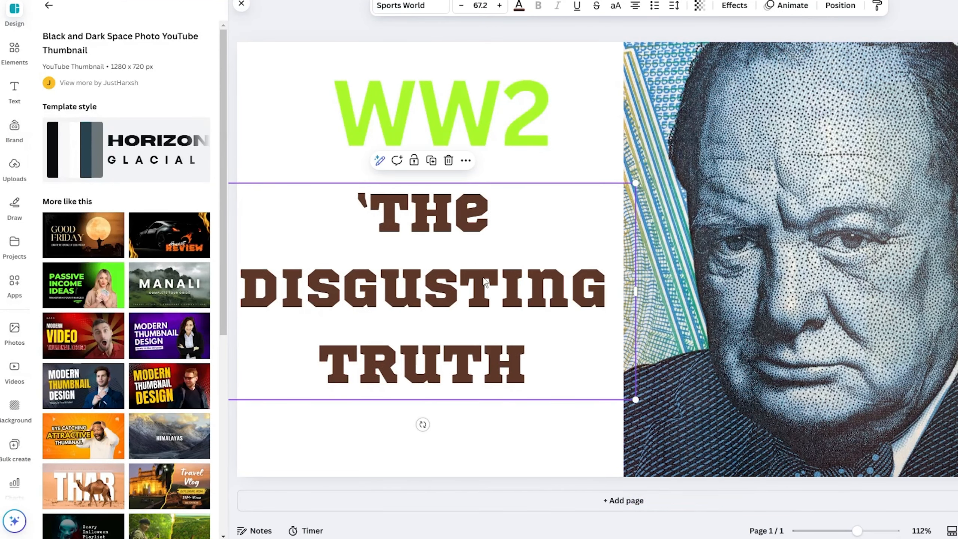
pyautogui.moveTo(456, 240); pyautogui.dragTo(451, 240)
pyautogui.moveTo(456, 149); pyautogui.dragTo(443, 162)
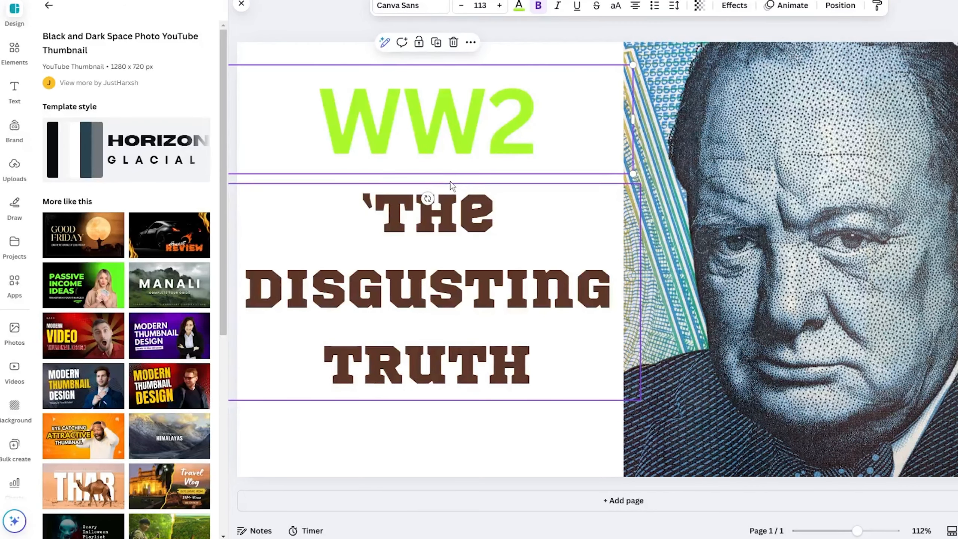
pyautogui.click(431, 441)
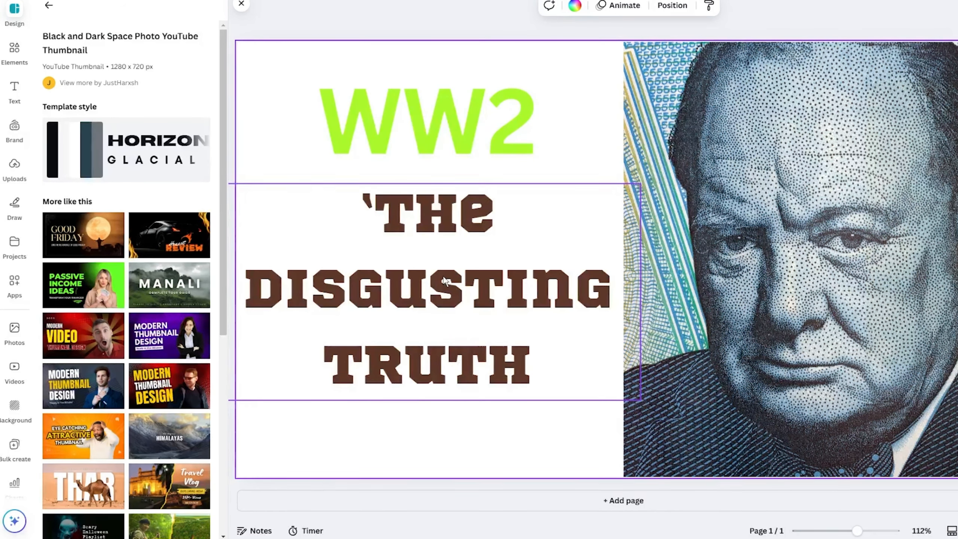
# Try the Spongeboy Regular and League Spartan fonts on the WW2 text.
pyautogui.click(422, 143)
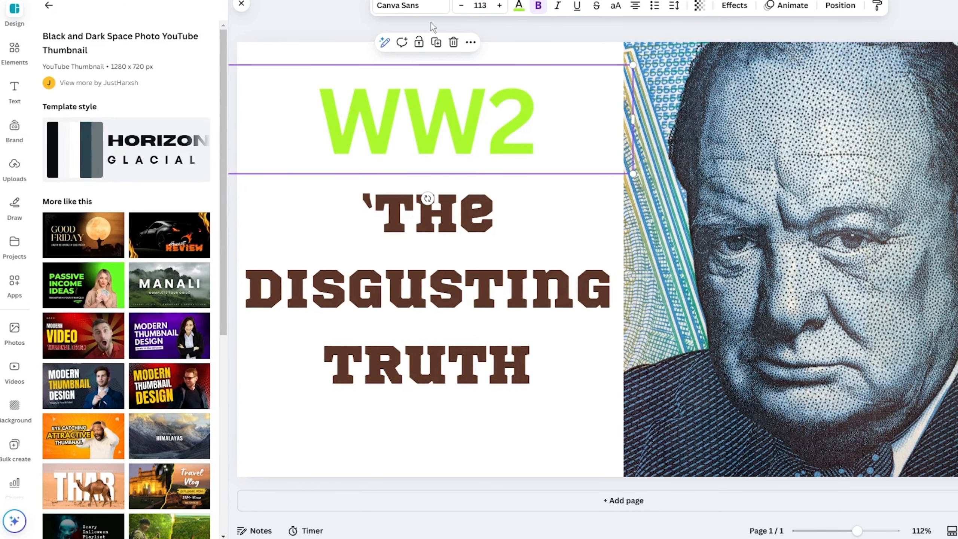
pyautogui.click(430, 7)
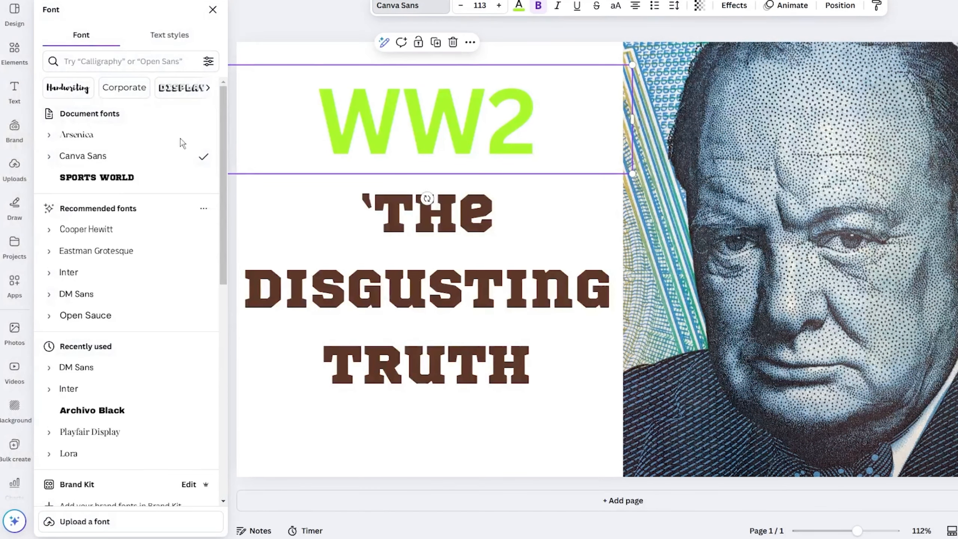
pyautogui.scroll(-10, 113, 302)
pyautogui.click(139, 272)
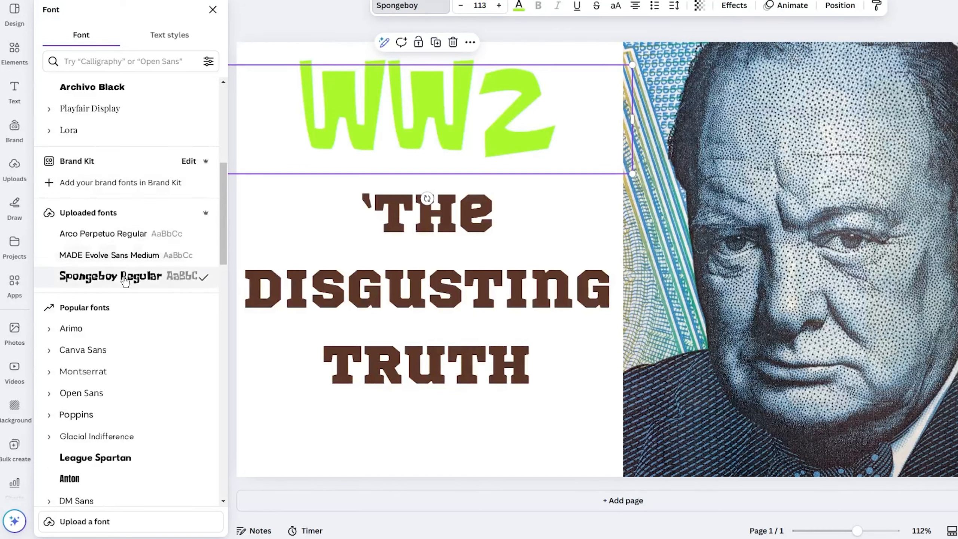
pyautogui.scroll(-3, 125, 281)
pyautogui.click(113, 349)
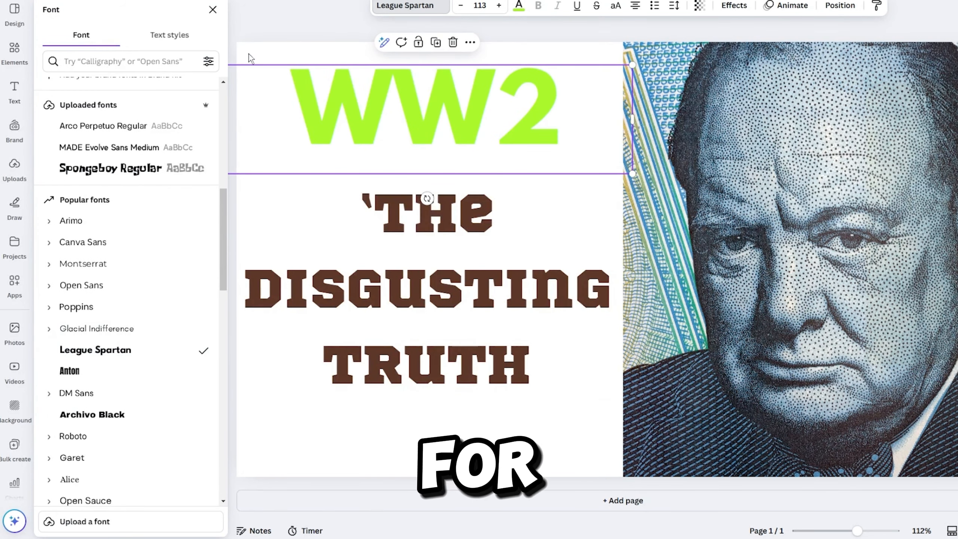
# Nudge the WW2 text slightly toward the portrait and set its font to Shrikhand.
pyautogui.moveTo(358, 98); pyautogui.dragTo(372, 101)
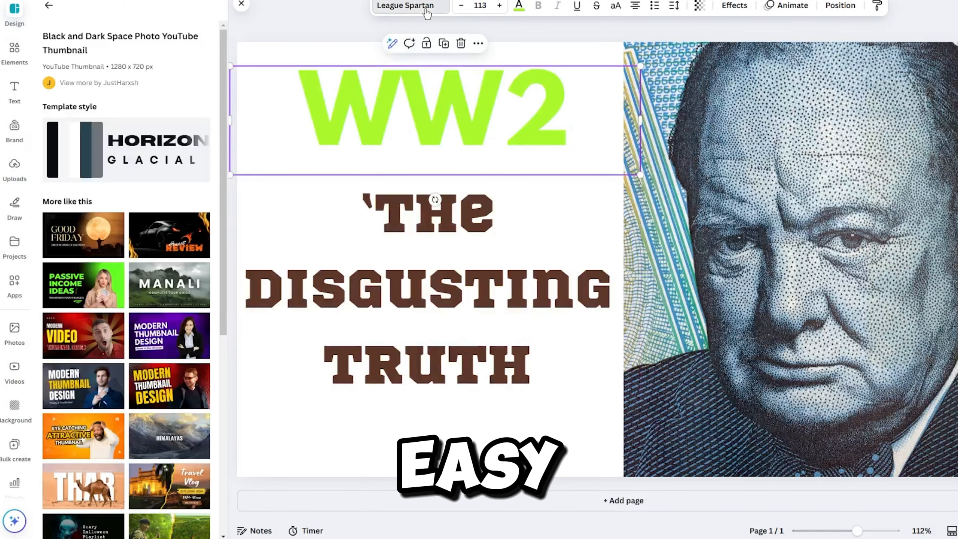
pyautogui.click(413, 5)
pyautogui.scroll(1, 130, 181)
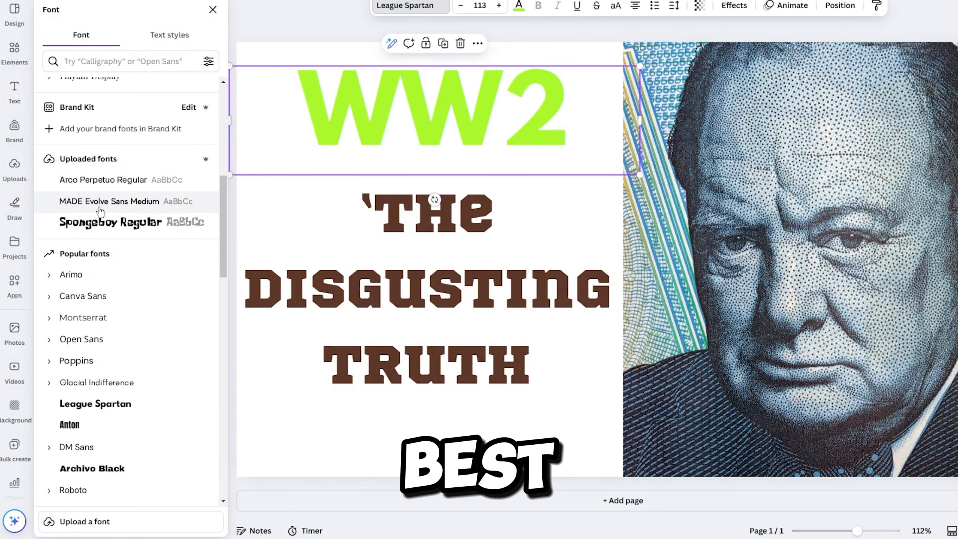
pyautogui.scroll(-10, 124, 264)
pyautogui.click(111, 268)
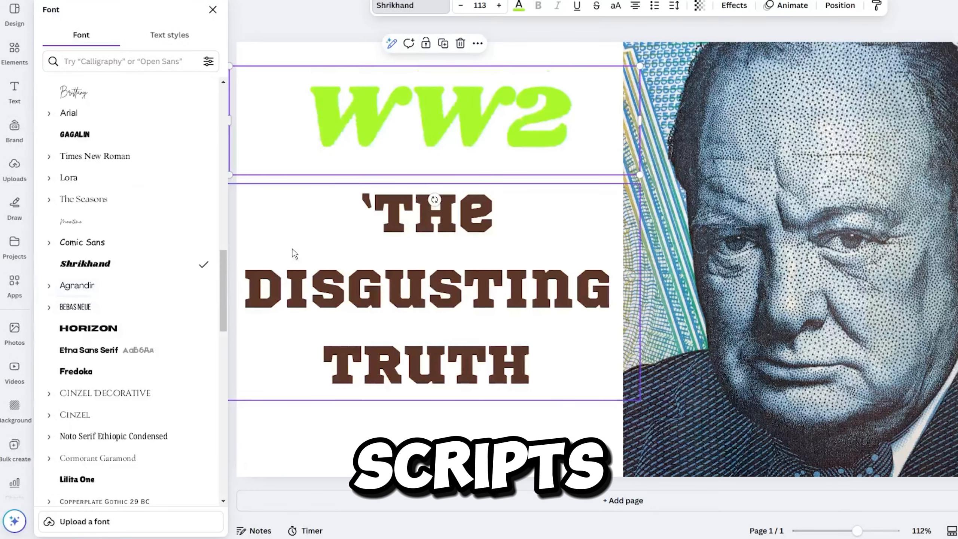
# Try the Gagalin, Agrandir and Shrikhand fonts on the 'The Disgusting Truth' text.
pyautogui.click(411, 289)
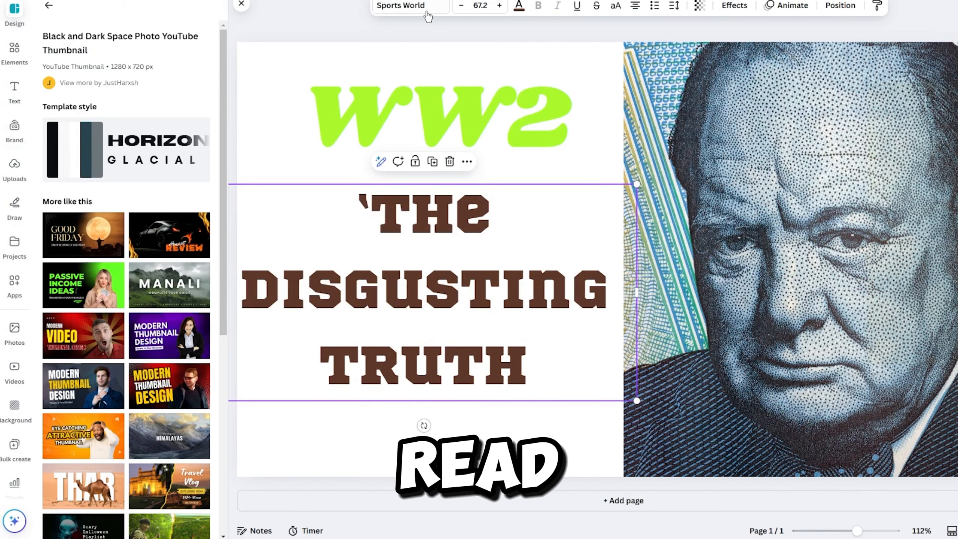
pyautogui.click(415, 6)
pyautogui.scroll(3, 151, 159)
pyautogui.click(95, 144)
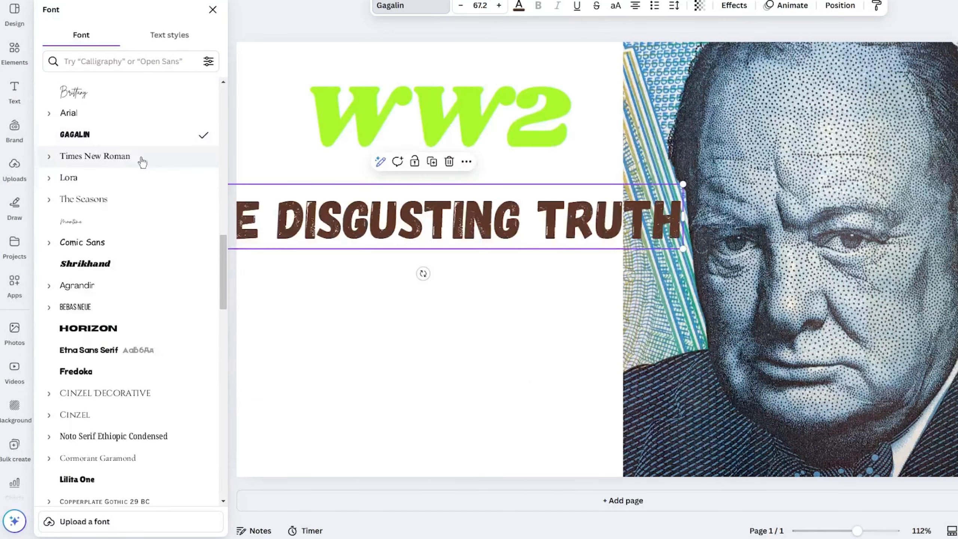
pyautogui.click(85, 285)
pyautogui.click(90, 266)
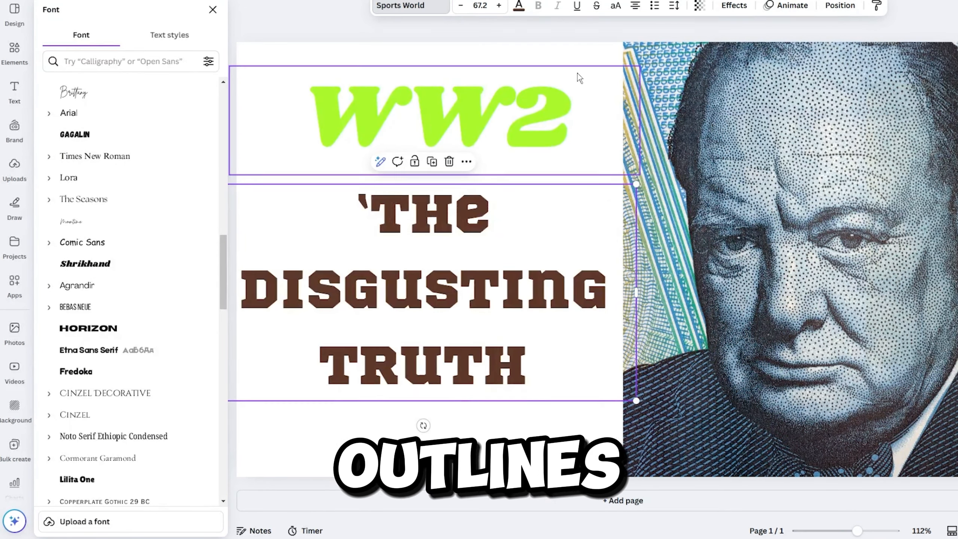
# Toggle the letter case of the 'The Disgusting Truth' text and undo the change.
pyautogui.click(577, 5)
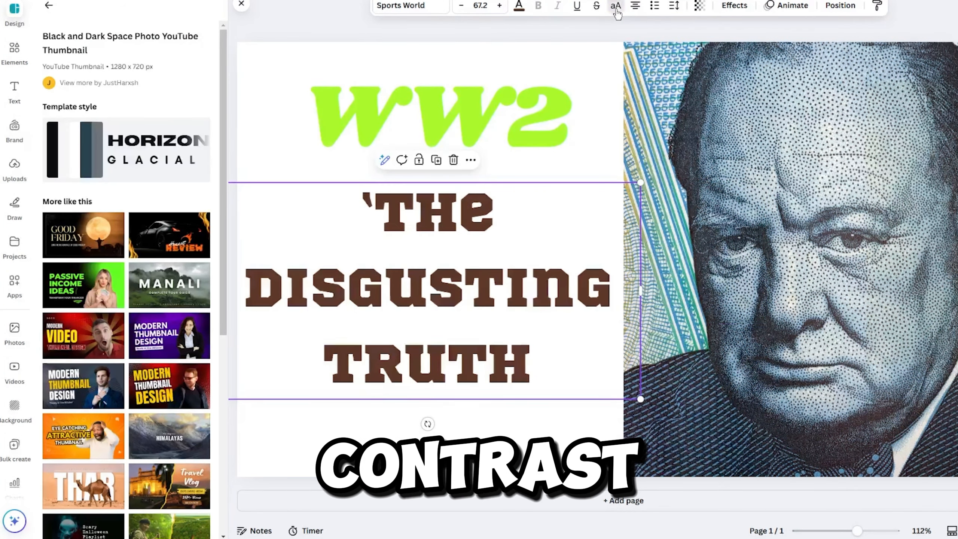
pyautogui.click(617, 10)
pyautogui.hotkey('ctrl', 'z')
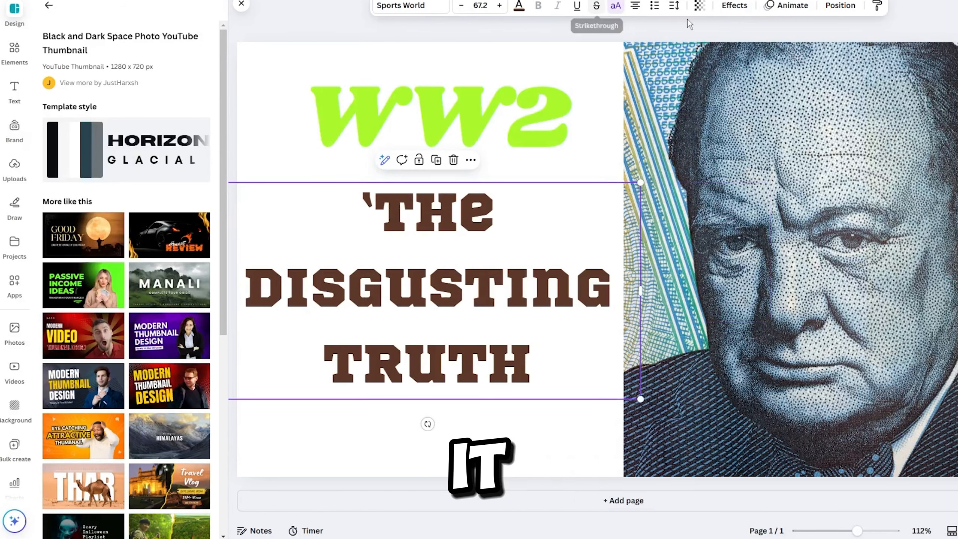
# Apply the Glitch effect to the 'The Disgusting Truth' text, shrink it to font size 38 and place it beneath WW2.
pyautogui.click(731, 7)
pyautogui.click(120, 222)
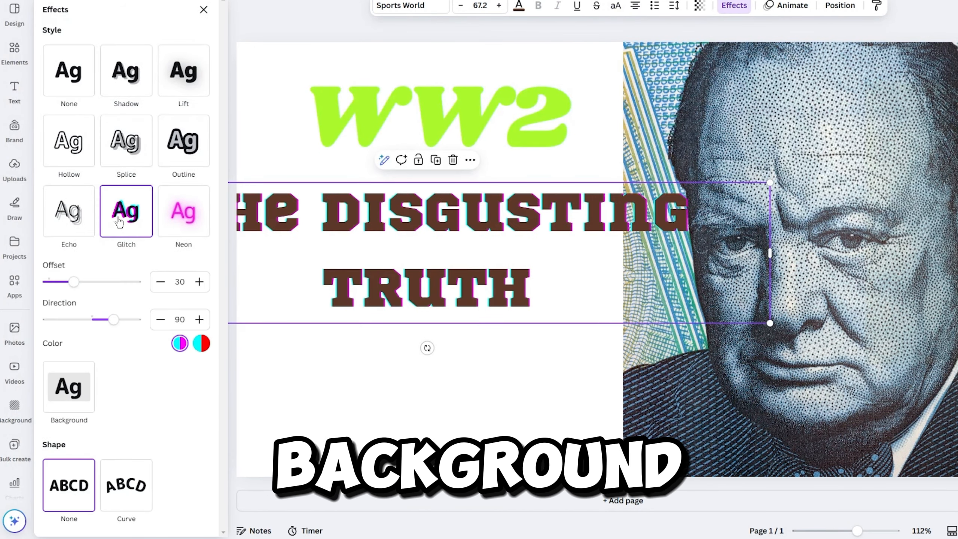
pyautogui.moveTo(371, 214); pyautogui.dragTo(515, 212)
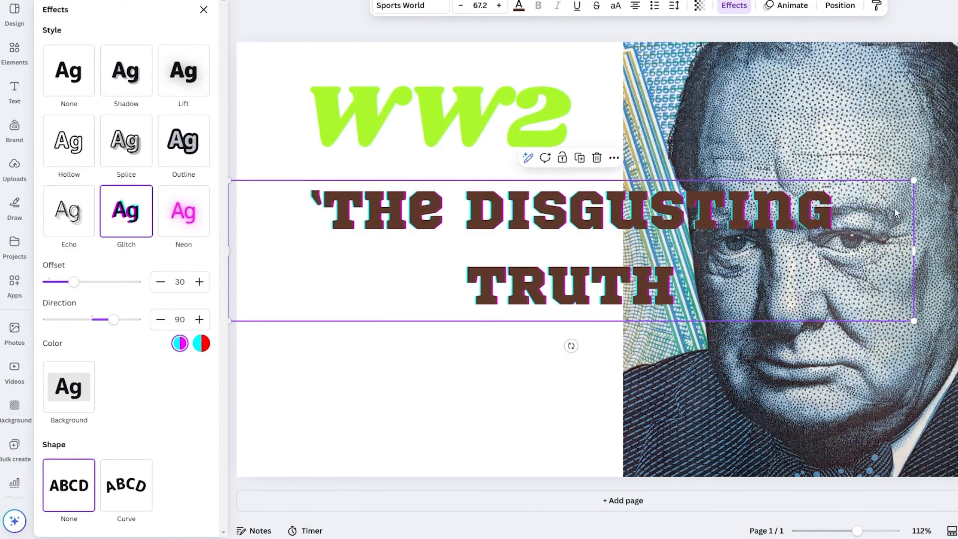
pyautogui.moveTo(912, 181); pyautogui.dragTo(614, 242)
pyautogui.moveTo(517, 264); pyautogui.dragTo(494, 237)
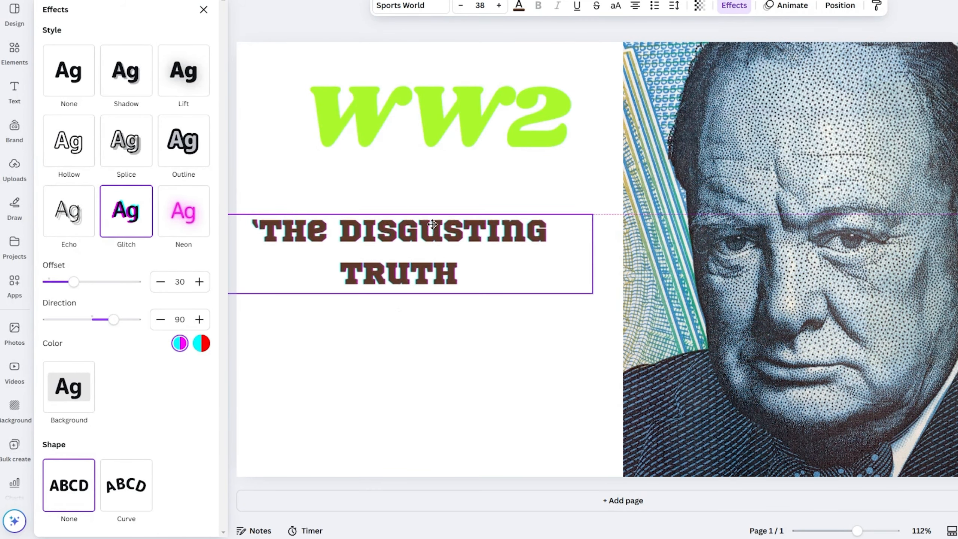
# Move the WW2 text down to sit directly above the 'The Disgusting Truth' text and align the two.
pyautogui.moveTo(486, 140); pyautogui.dragTo(451, 182)
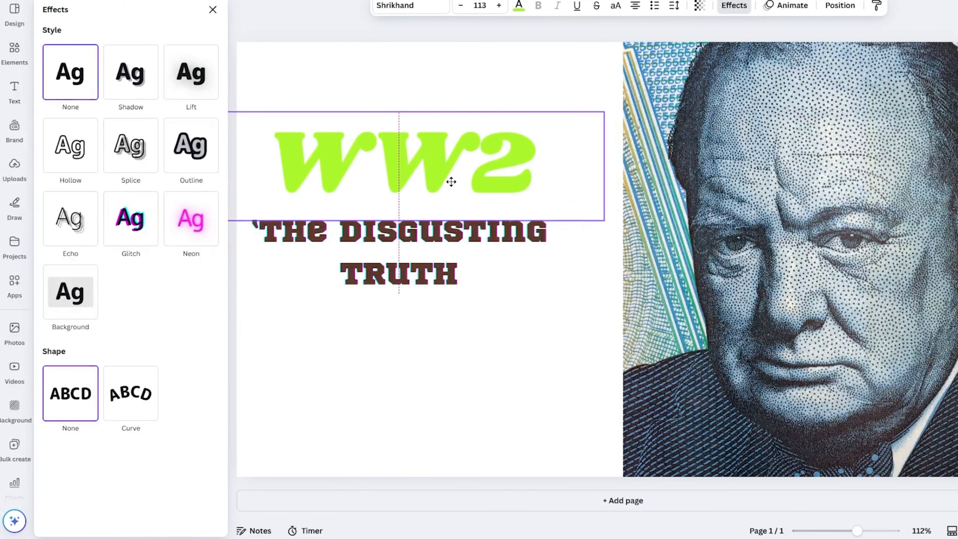
pyautogui.click(516, 361)
pyautogui.click(428, 253)
pyautogui.click(529, 410)
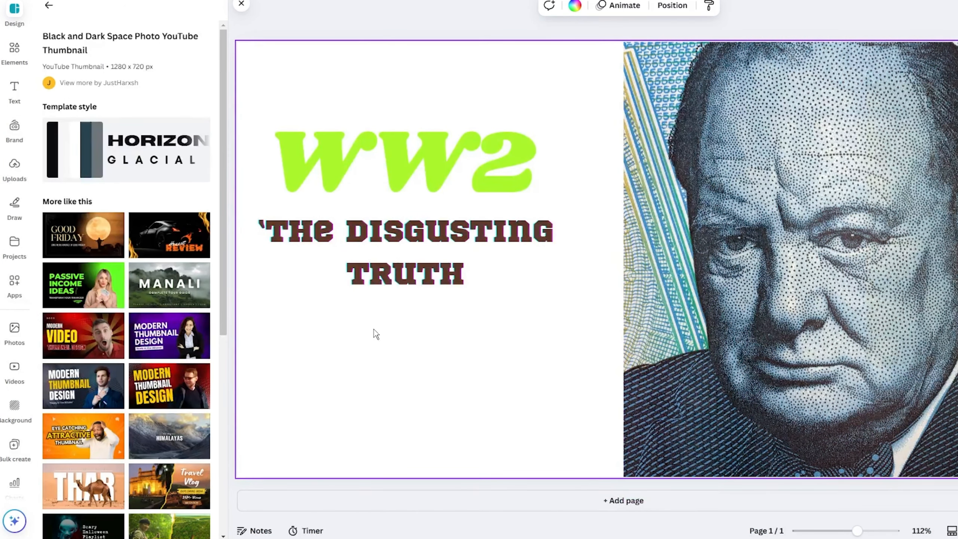
# Nudge the WW2 and 'The Disgusting Truth' texts slightly right to centre them in the white area beside the portrait.
pyautogui.click(394, 234)
pyautogui.moveTo(419, 157); pyautogui.dragTo(445, 158)
pyautogui.click(504, 338)
pyautogui.moveTo(429, 222); pyautogui.dragTo(442, 221)
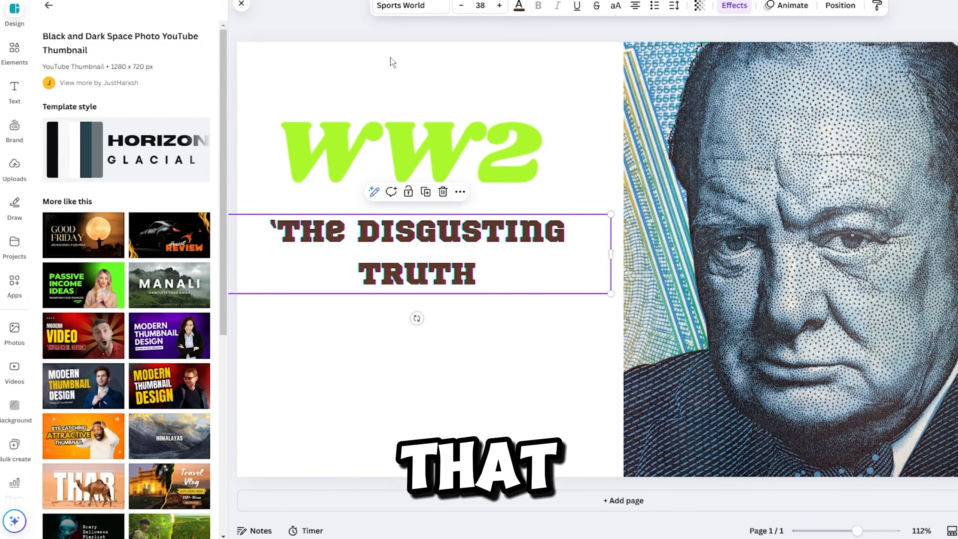
pyautogui.click(524, 11)
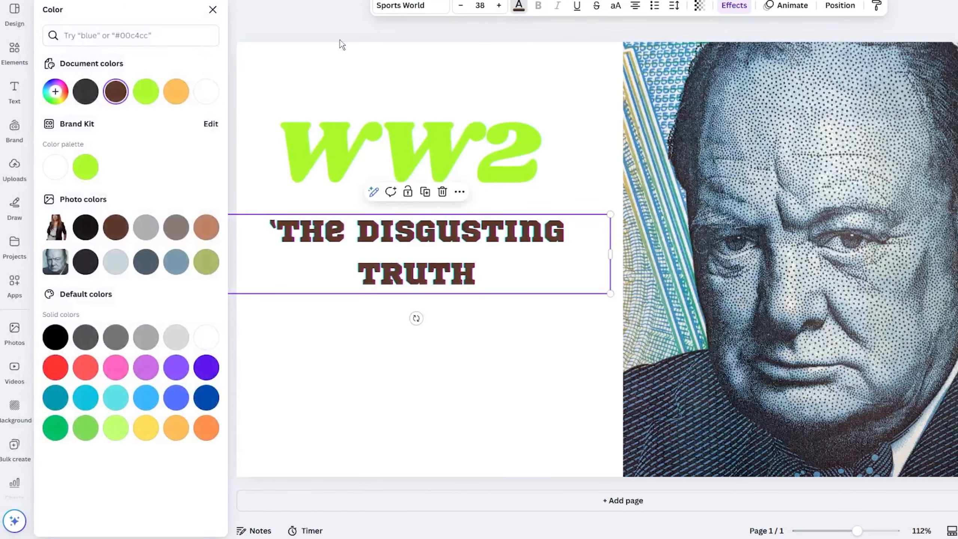
pyautogui.click(313, 25)
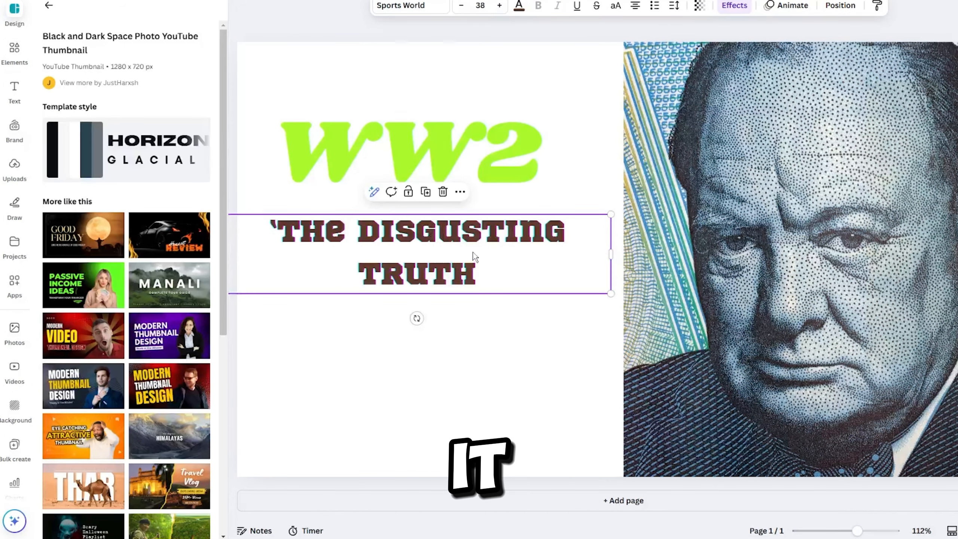
# Search the elements for "ww2" and place the black-and-white fighter planes photo behind the headline, beside the portrait.
pyautogui.click(16, 65)
pyautogui.click(143, 11)
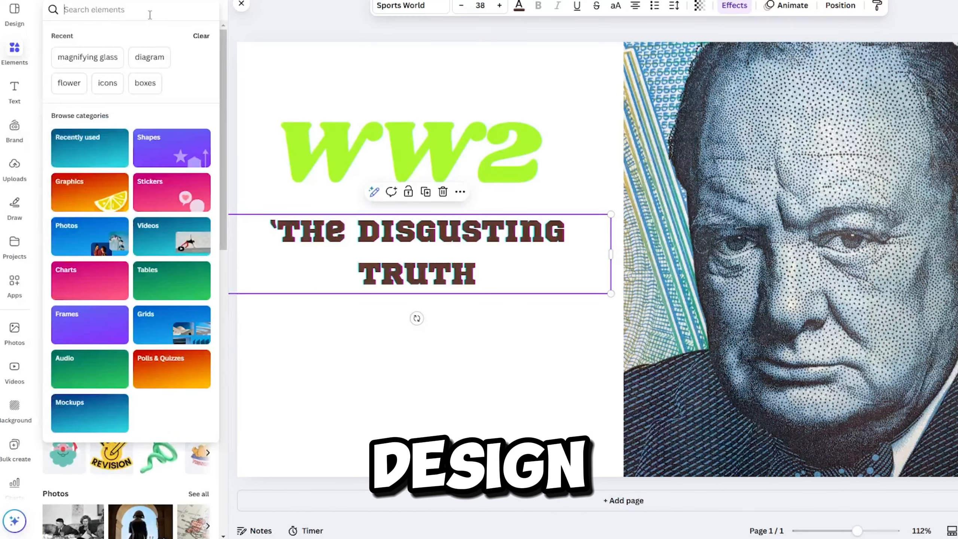
pyautogui.write('ww2')
pyautogui.click(111, 53)
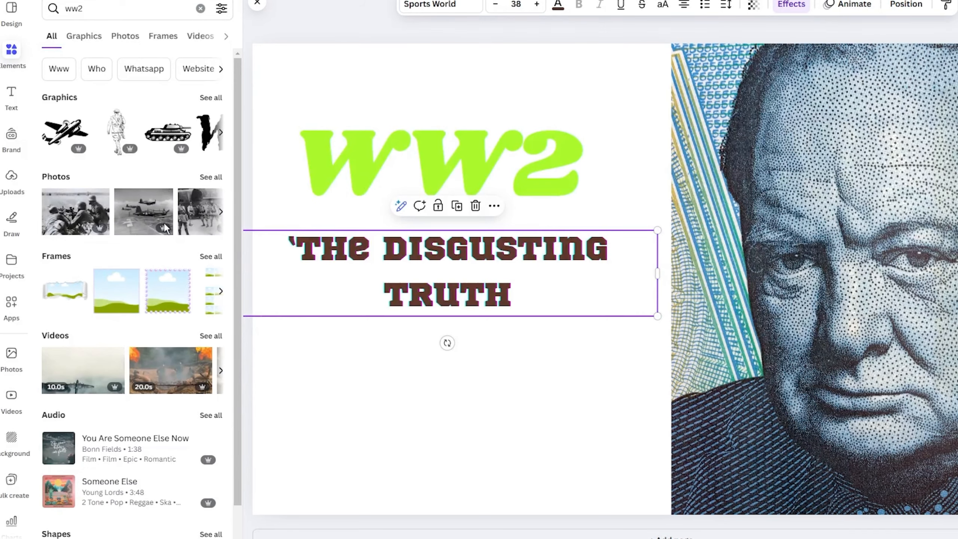
pyautogui.click(146, 224)
pyautogui.moveTo(638, 383); pyautogui.dragTo(423, 472)
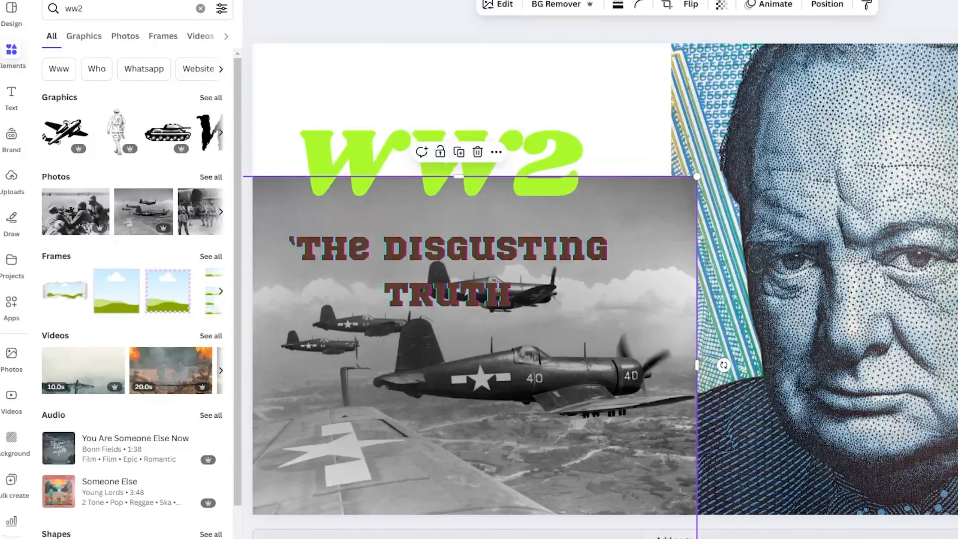
# Enlarge the fighter planes photo to the full page height and crop its right side to the portrait's edge.
pyautogui.moveTo(698, 538); pyautogui.dragTo(672, 532)
pyautogui.moveTo(624, 467); pyautogui.dragTo(622, 466)
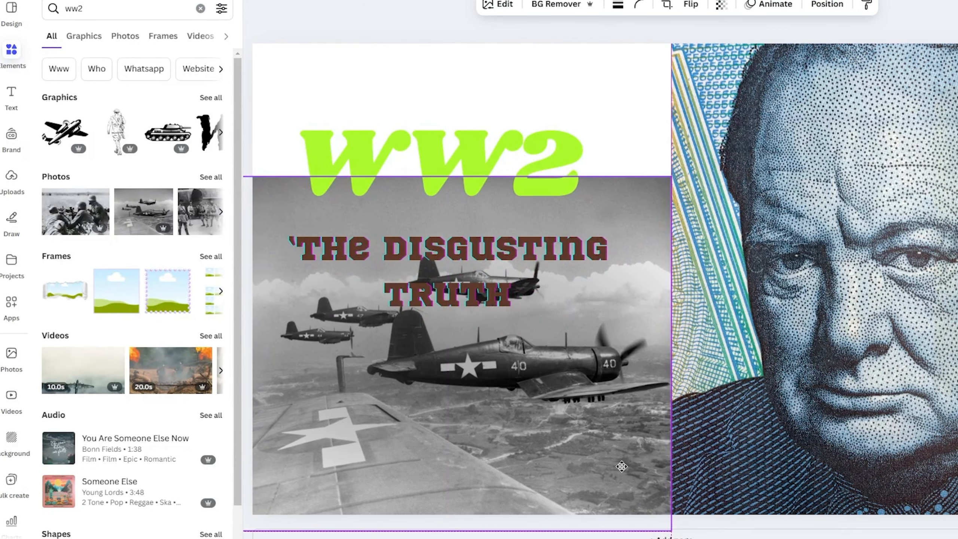
pyautogui.moveTo(672, 176); pyautogui.dragTo(833, 43)
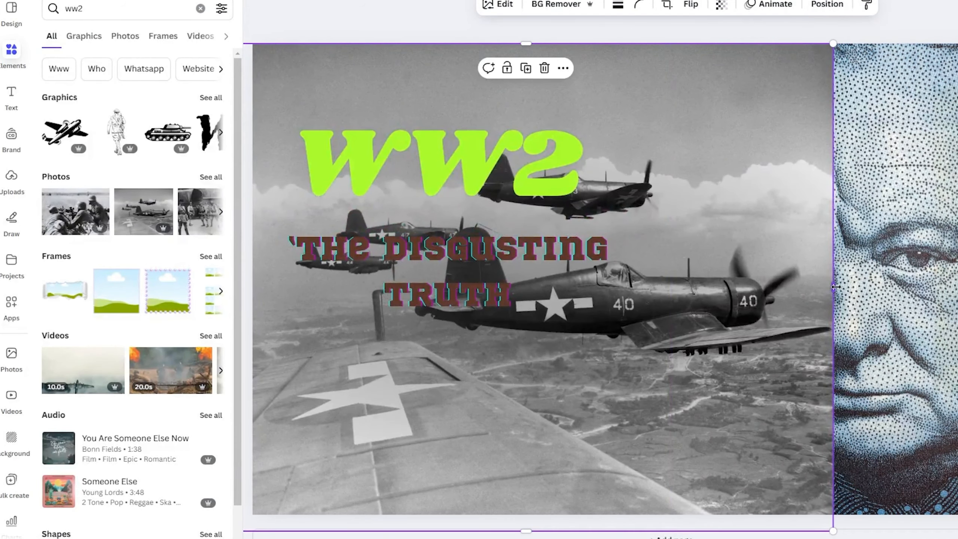
pyautogui.moveTo(836, 286); pyautogui.dragTo(672, 287)
# Shift the 'The Disgusting Truth' text slightly down and recolour it white.
pyautogui.moveTo(457, 280); pyautogui.dragTo(456, 292)
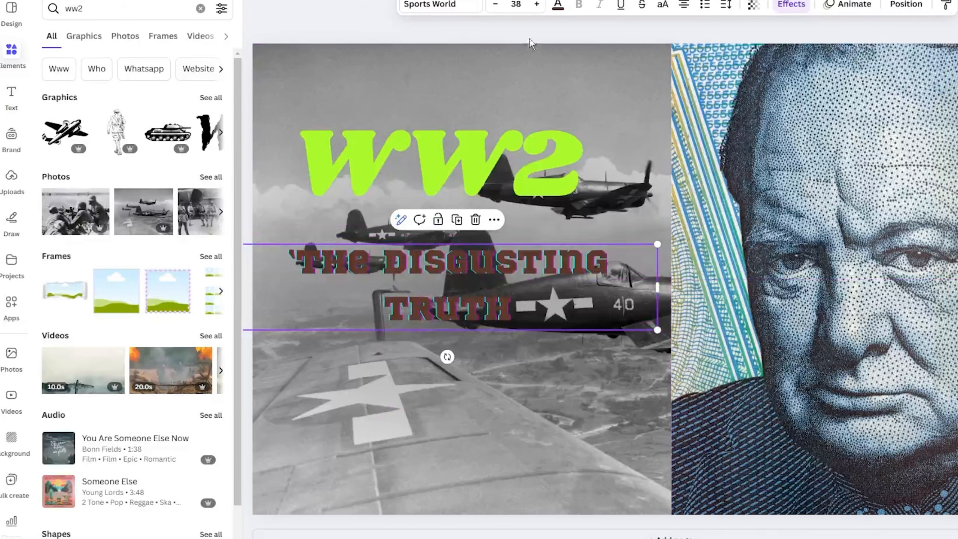
pyautogui.click(558, 5)
pyautogui.click(55, 179)
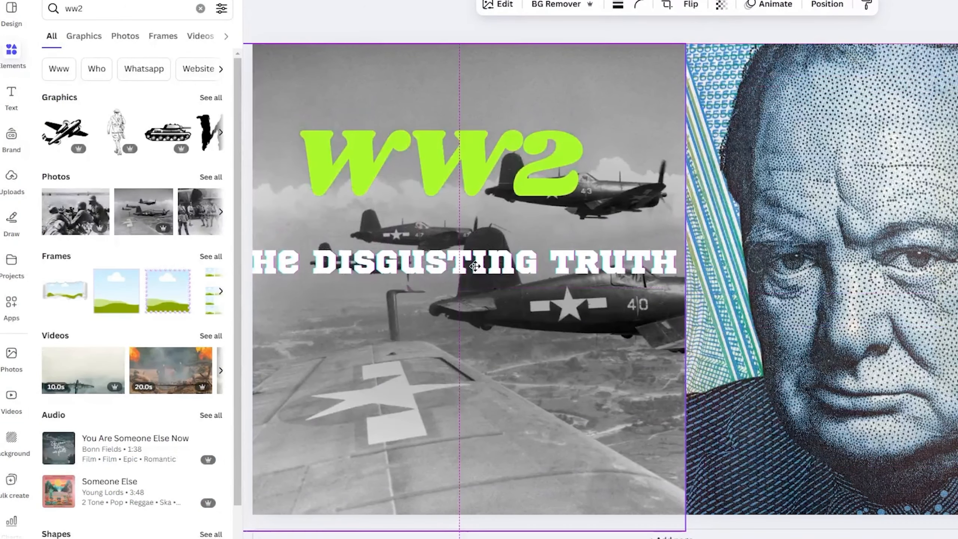
# Place 'The Disgusting Truth' on one line at font size 32.4 across the photo's lower part and raise the WW2 text.
pyautogui.moveTo(475, 267); pyautogui.dragTo(535, 264)
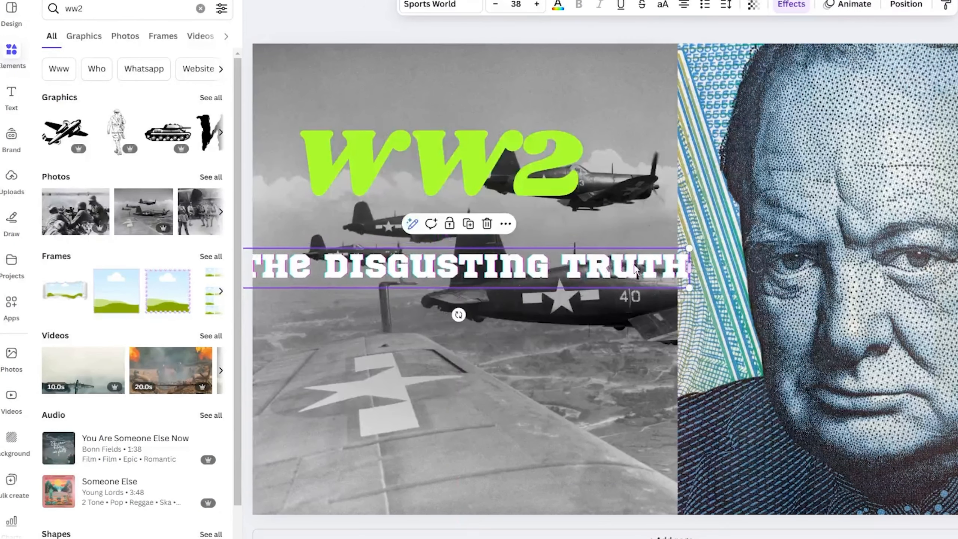
pyautogui.moveTo(648, 277); pyautogui.dragTo(657, 355)
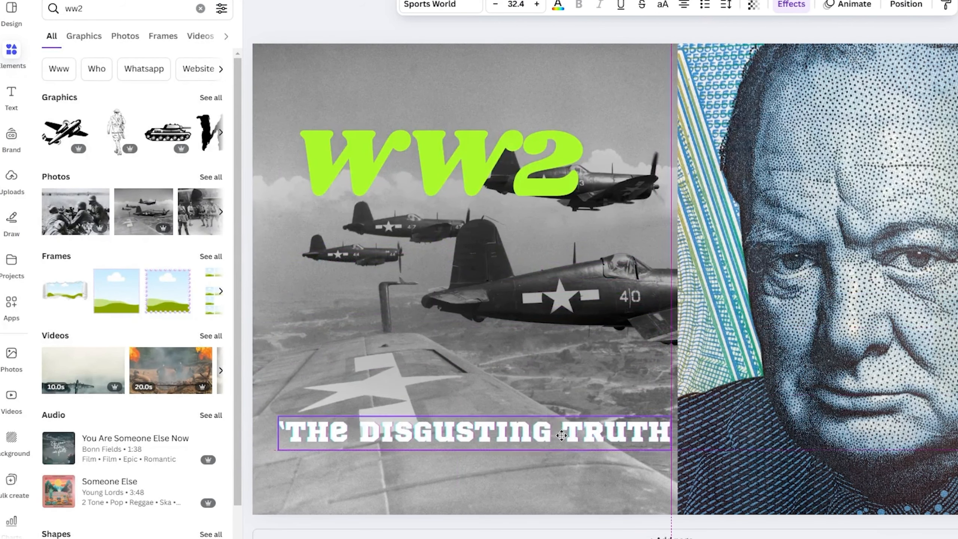
pyautogui.moveTo(491, 166); pyautogui.dragTo(505, 122)
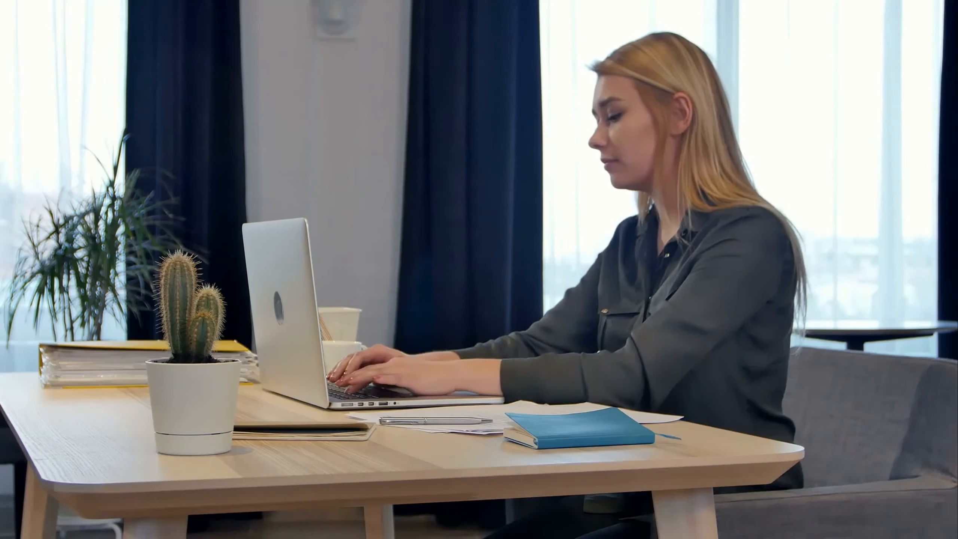